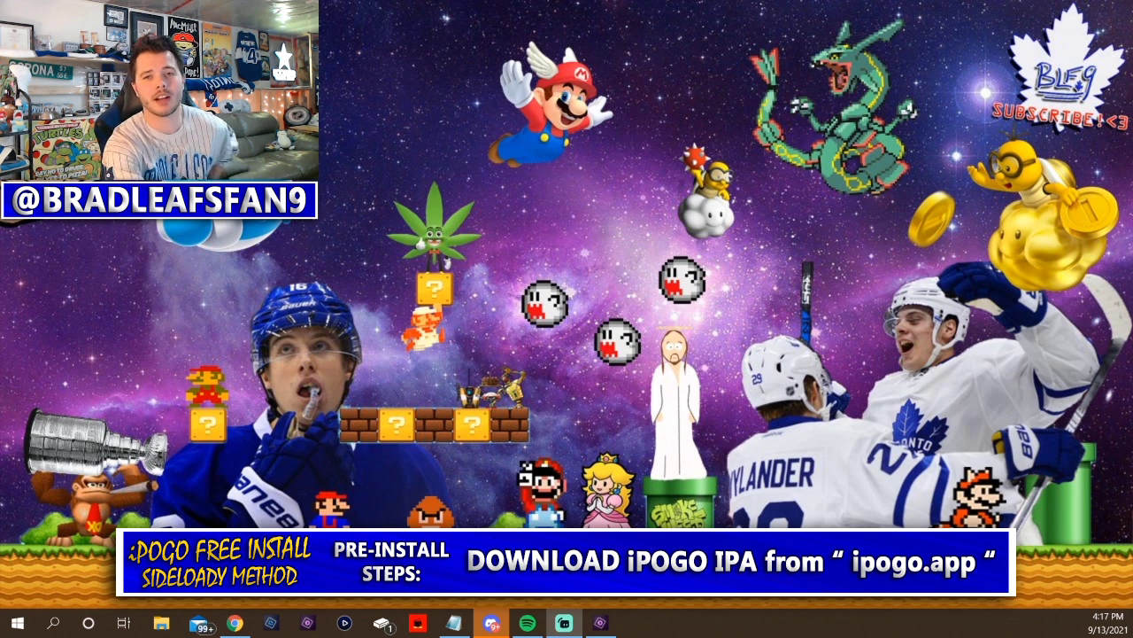
Load ipogo.app in Chrome and download the iPogo 2.2.0 IPA file.
click(235, 622)
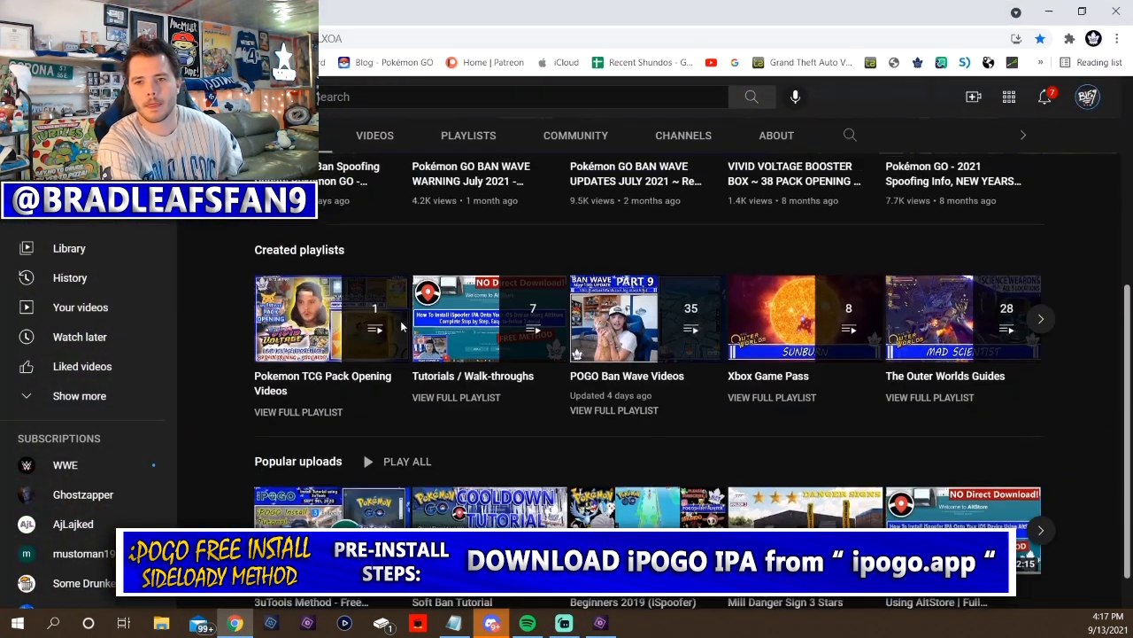
key(ctrl+l)
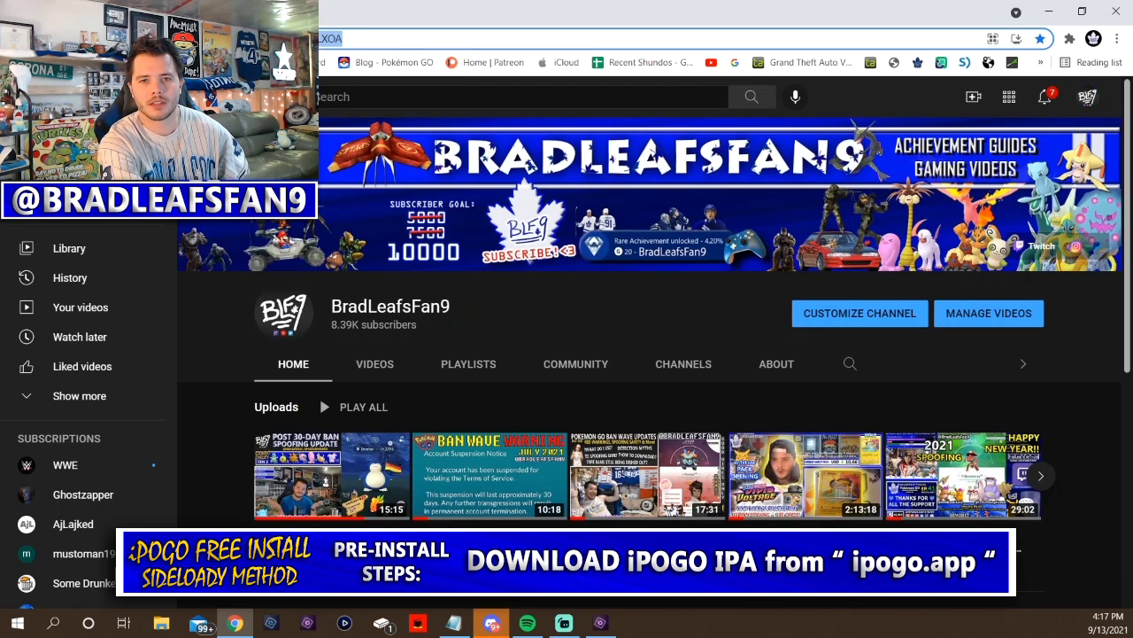
text(ipo)
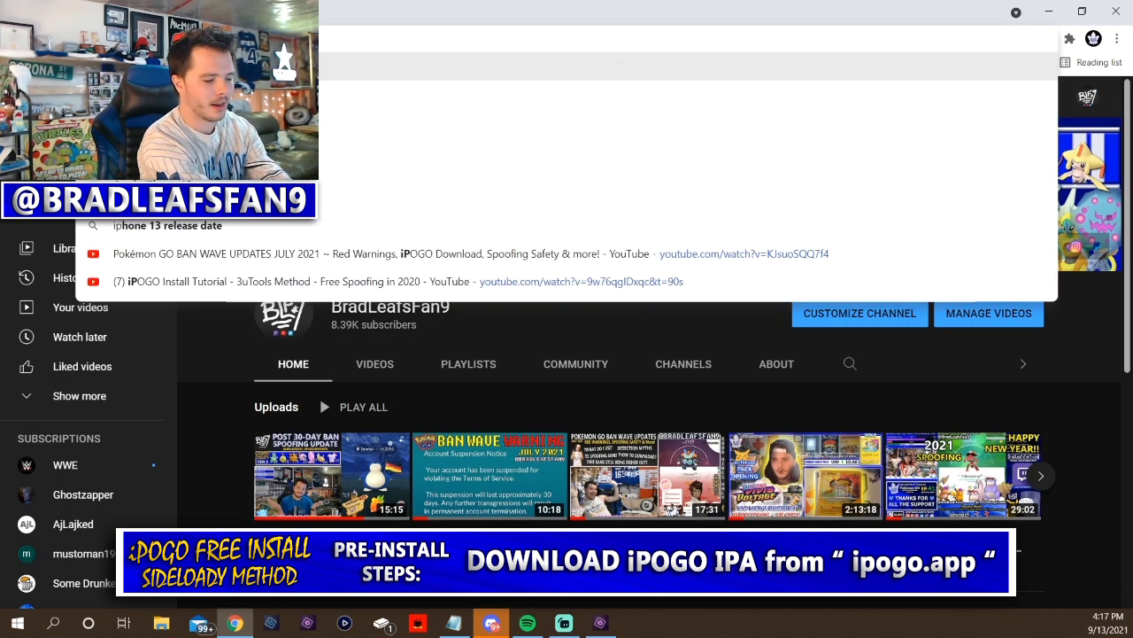
text(go.app)
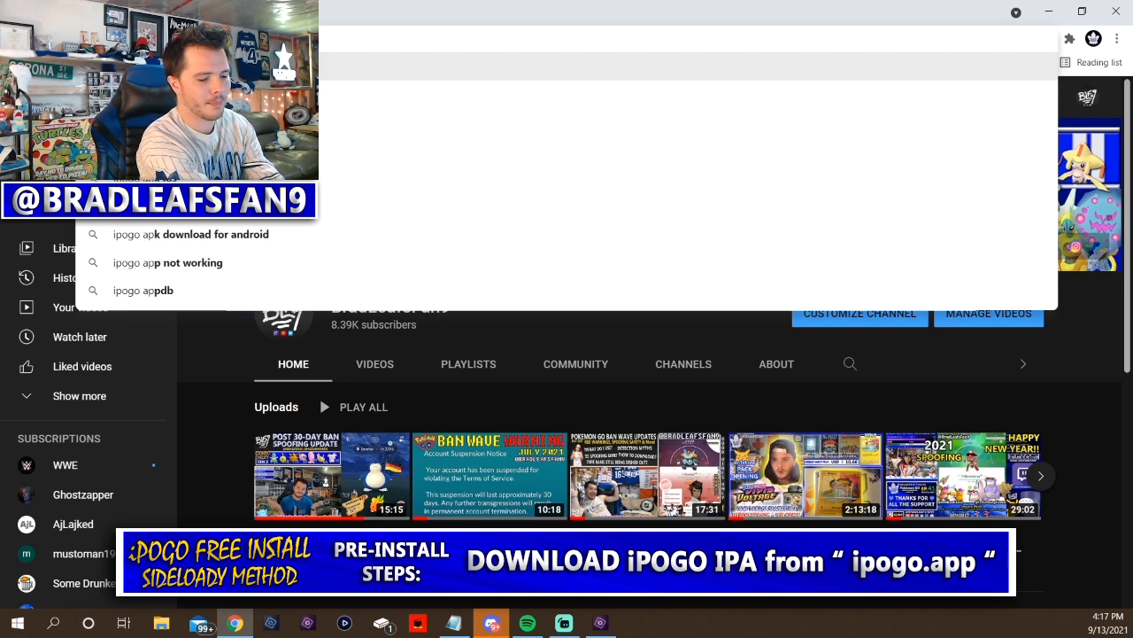
key(Return)
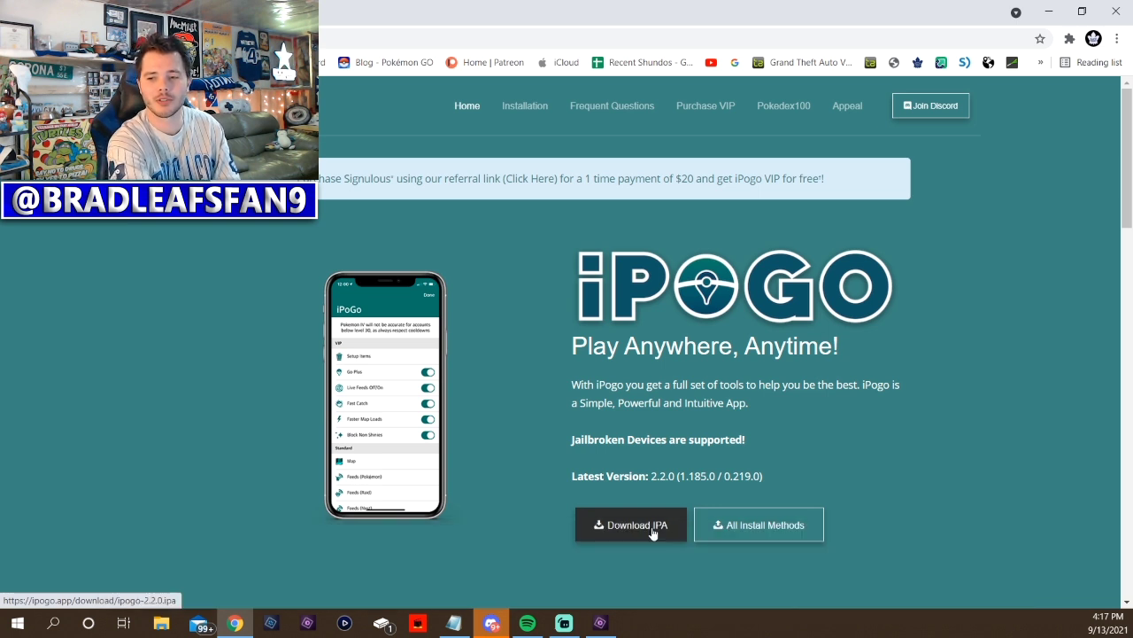
click(652, 530)
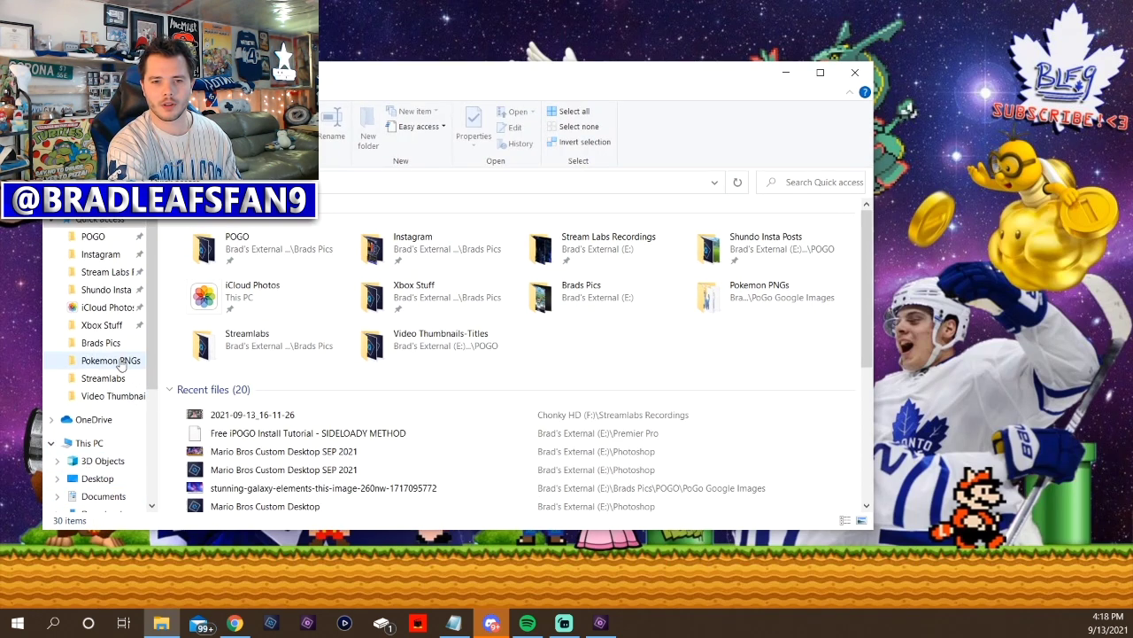
Move ipogo-2.2.0 from the Downloads folder onto the desktop, then return to Chrome.
scroll(89, 390, down, 2)
click(99, 413)
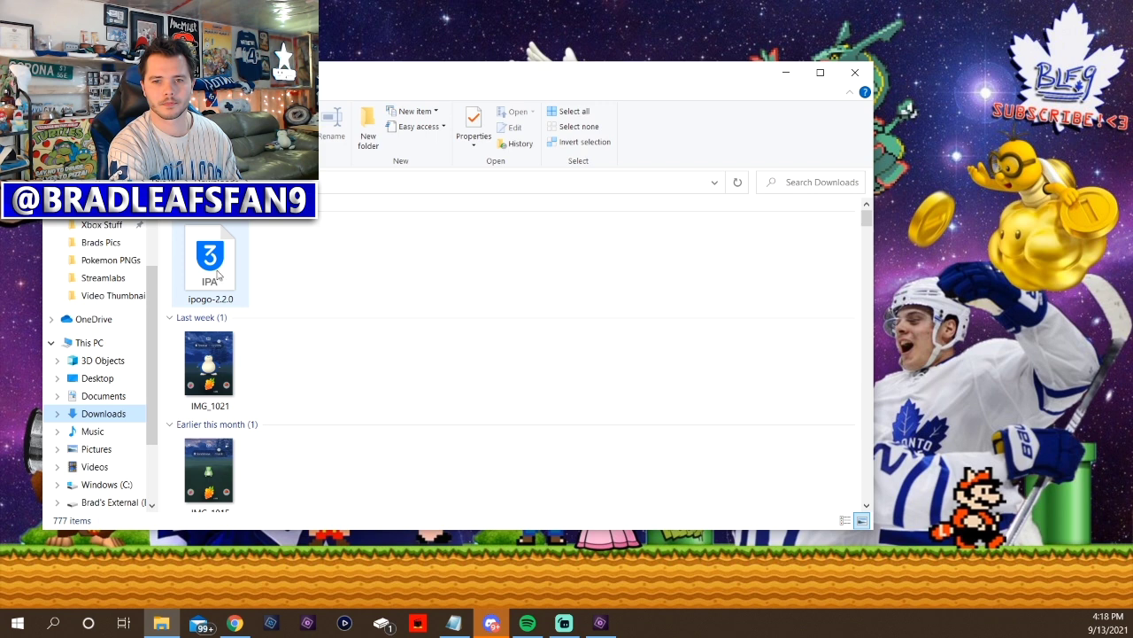
drag(575, 76, 591, 154)
click(239, 336)
drag(226, 337, 407, 51)
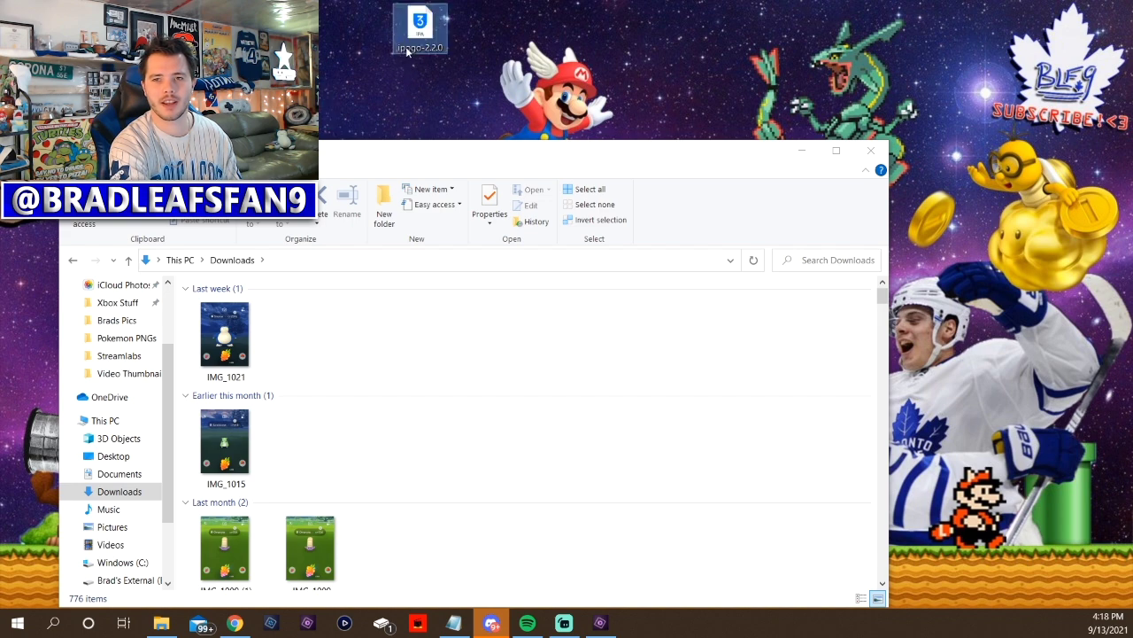
click(872, 153)
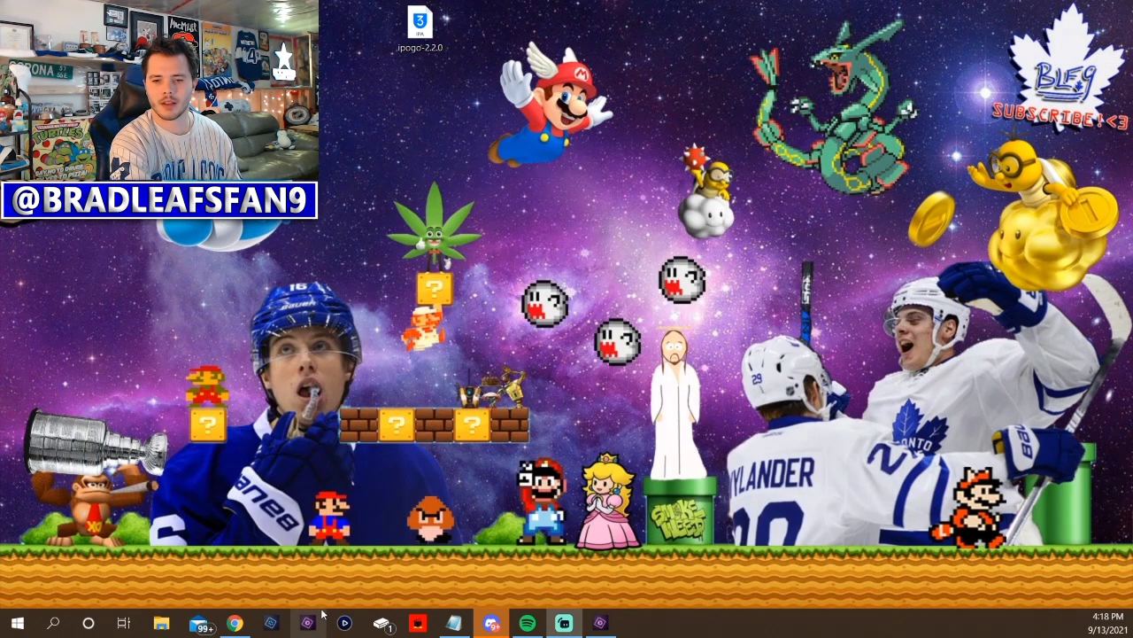
click(236, 622)
key(ctrl+l)
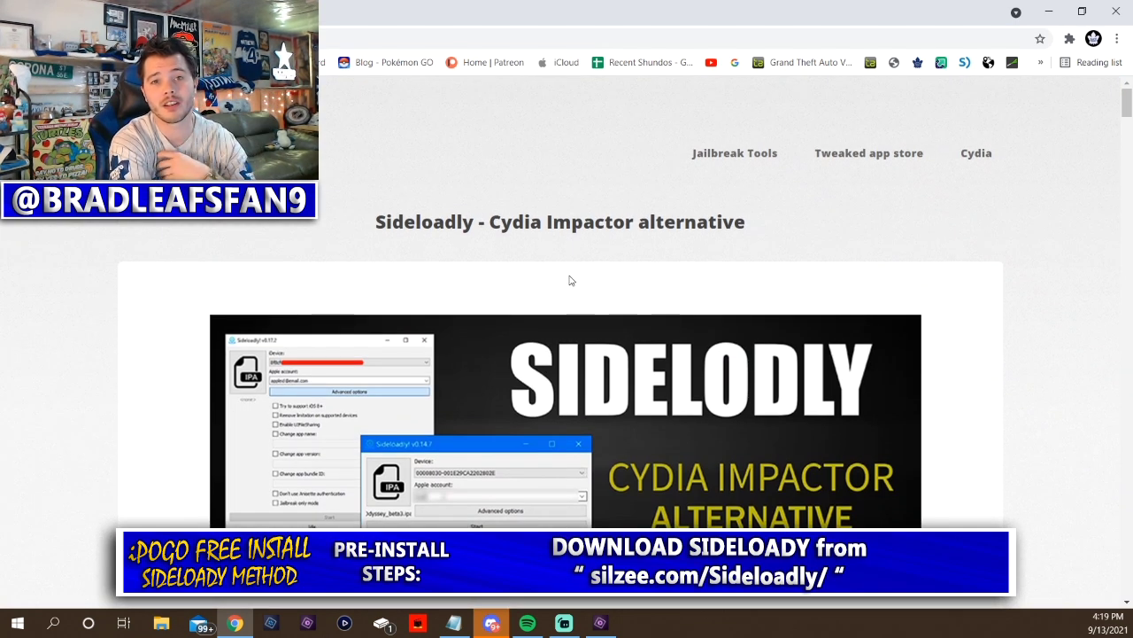
Download SideloadlySetup.exe from the Sideloadly site's download section and open it.
scroll(571, 281, down, 3)
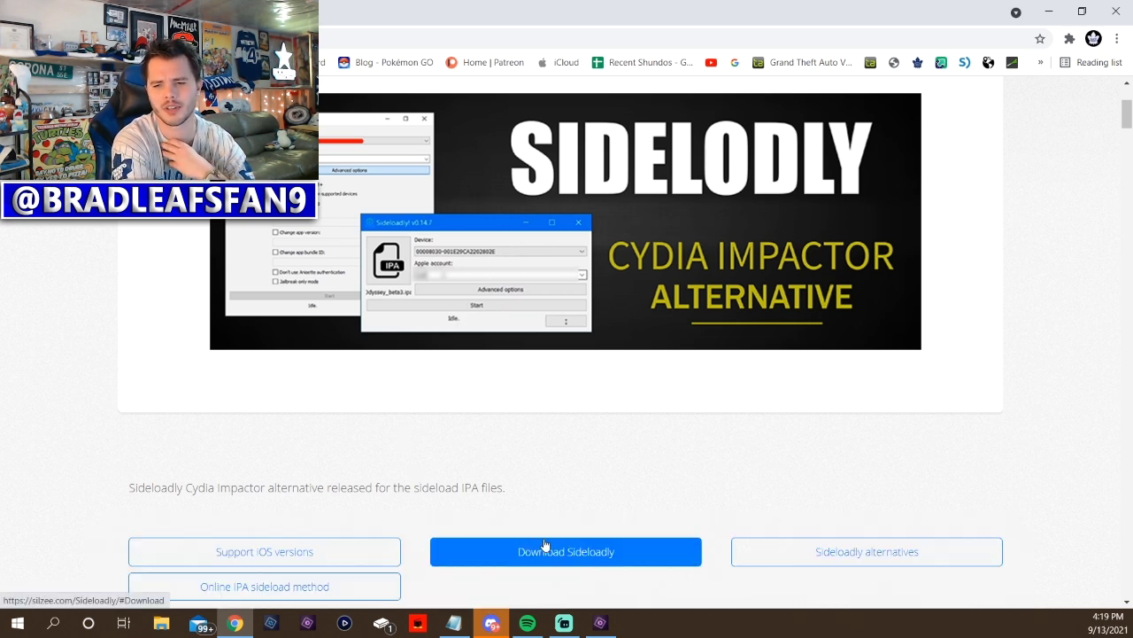
click(569, 551)
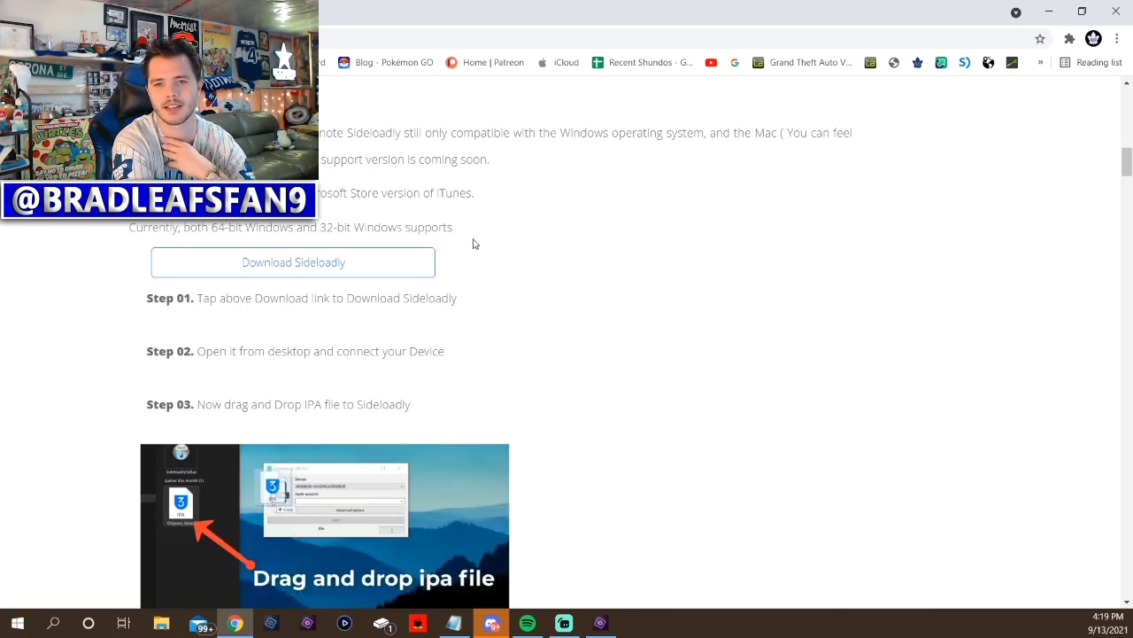
click(368, 269)
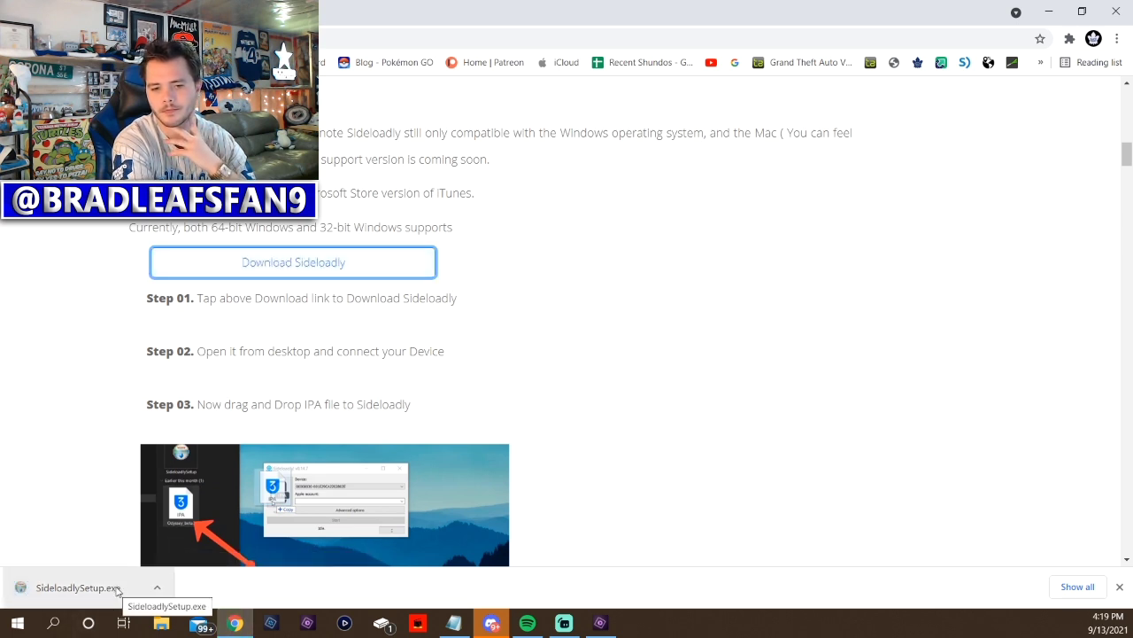
click(116, 589)
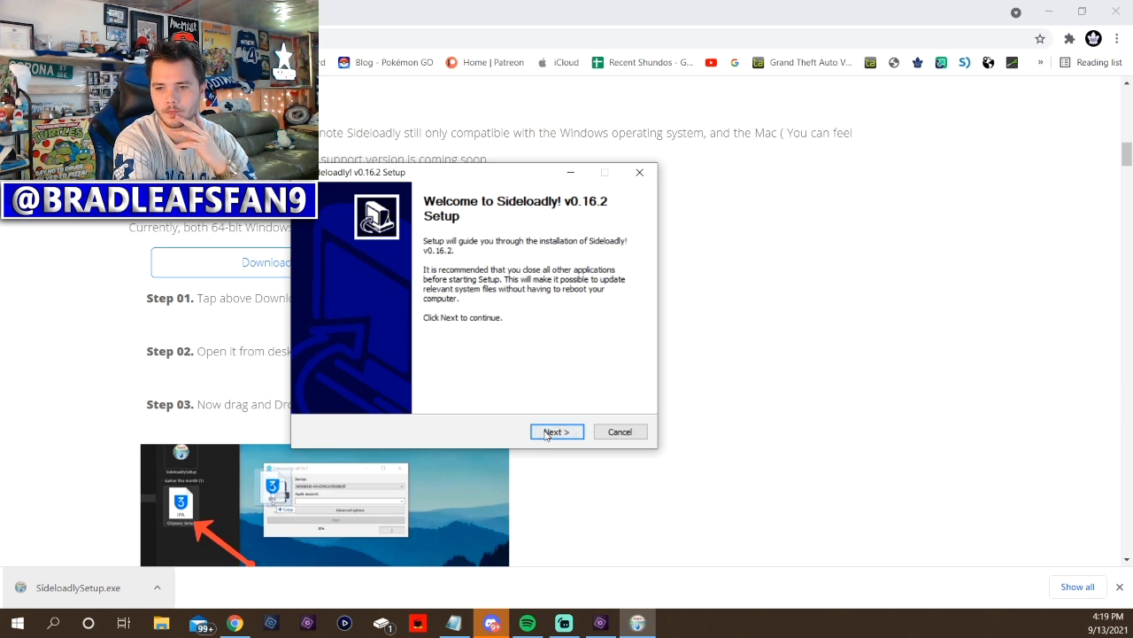
Install Sideloadly with the default location, launch it, and minimise Chrome.
click(547, 433)
click(547, 434)
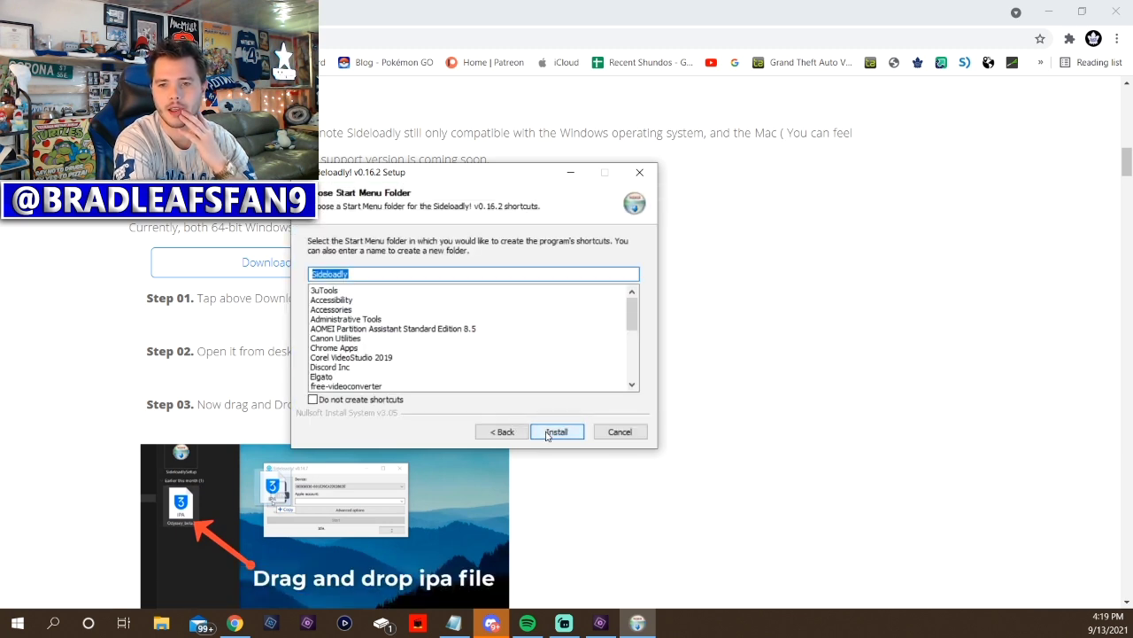
click(546, 433)
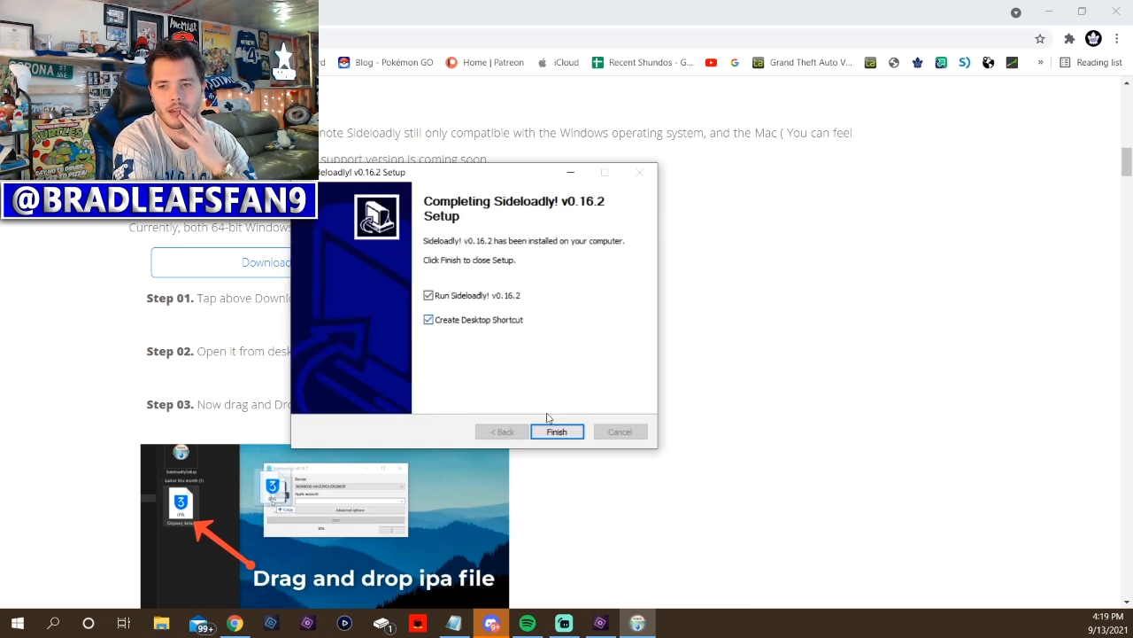
click(556, 431)
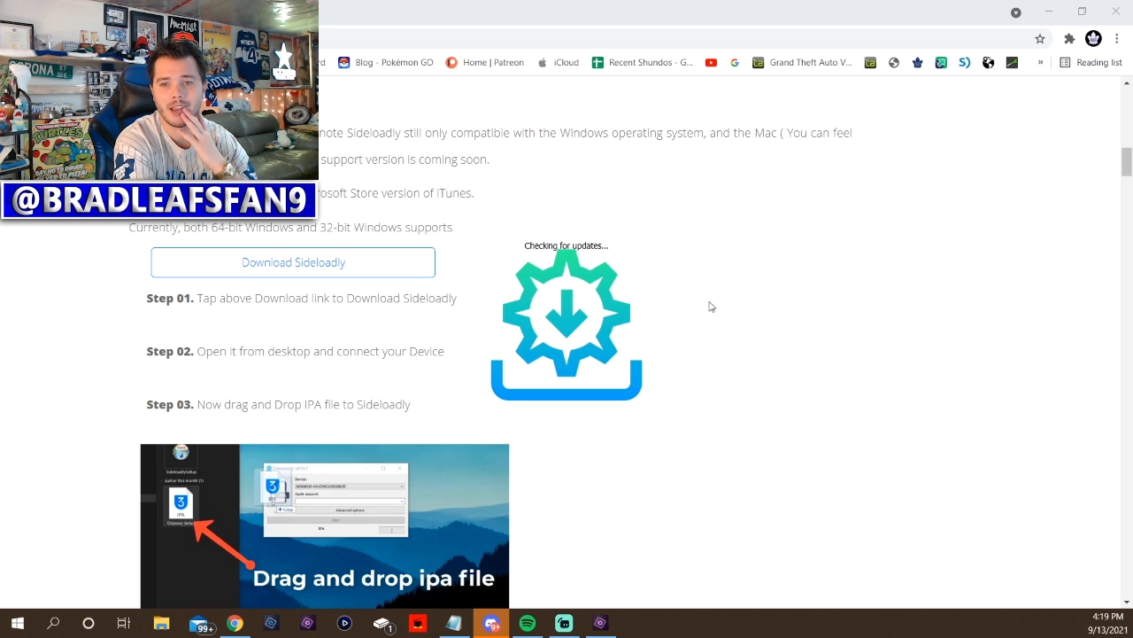
click(1048, 12)
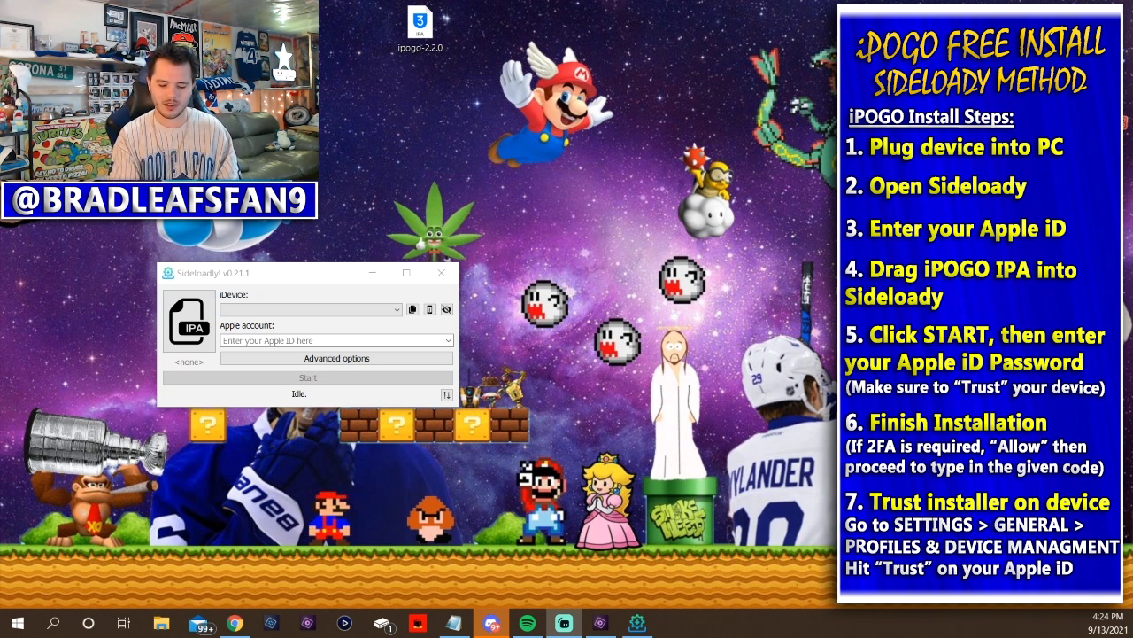
Choose the connected iPhone as the target device and drop ipogo-2.2.0.ipa into Sideloadly.
click(395, 310)
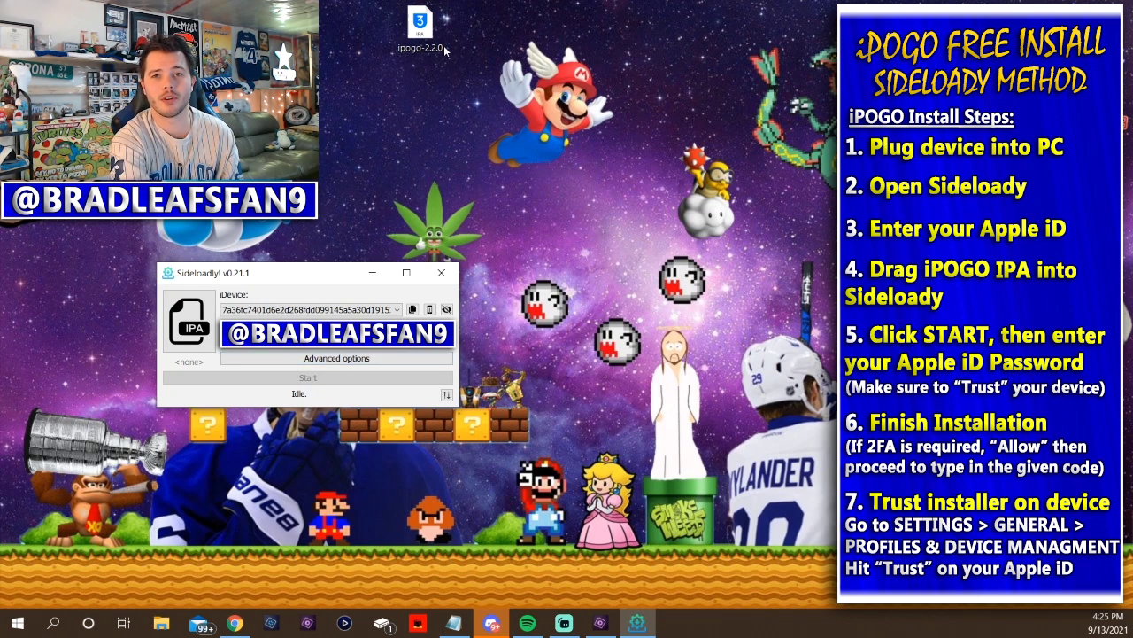
drag(428, 28, 200, 325)
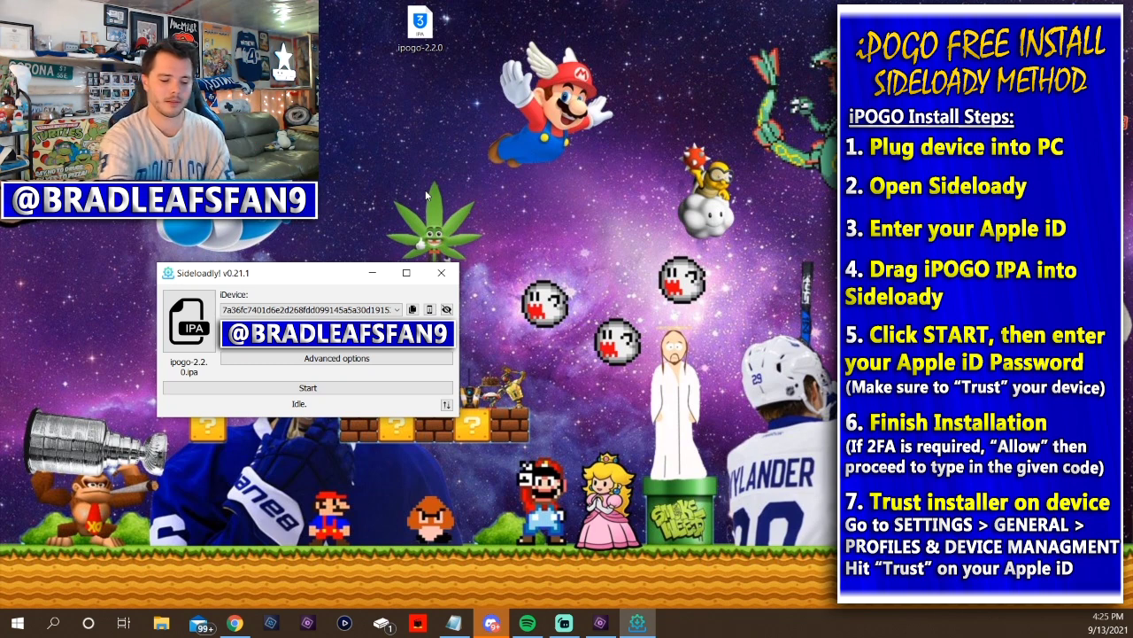
Start the sideload, paste the Apple ID password, and enter the two-factor verification code.
click(325, 388)
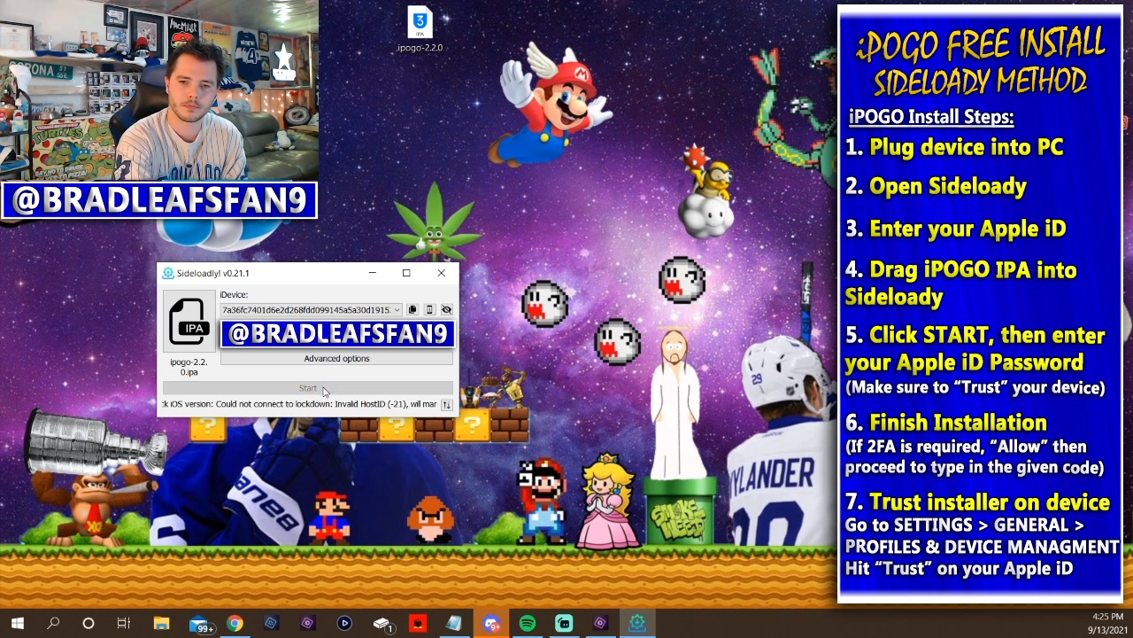
key(ctrl+v)
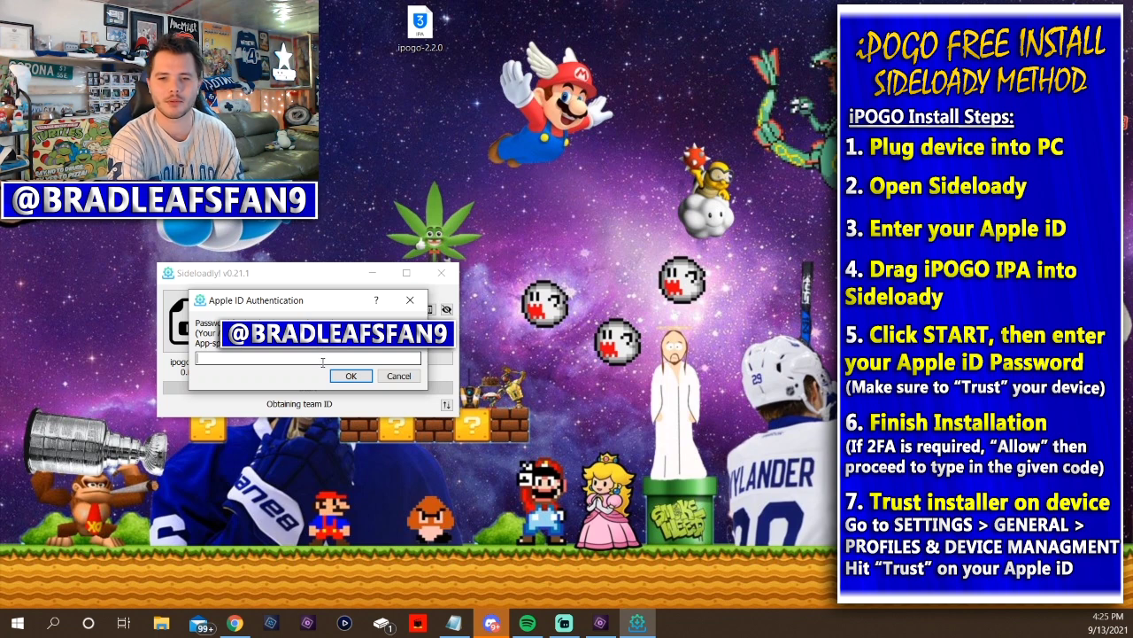
click(333, 376)
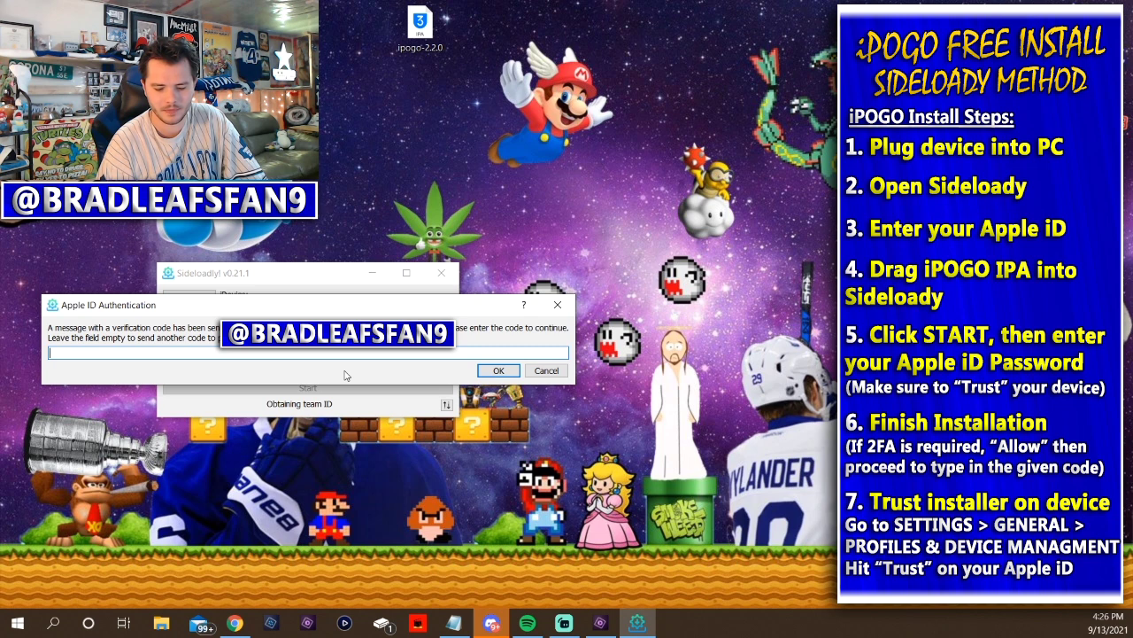
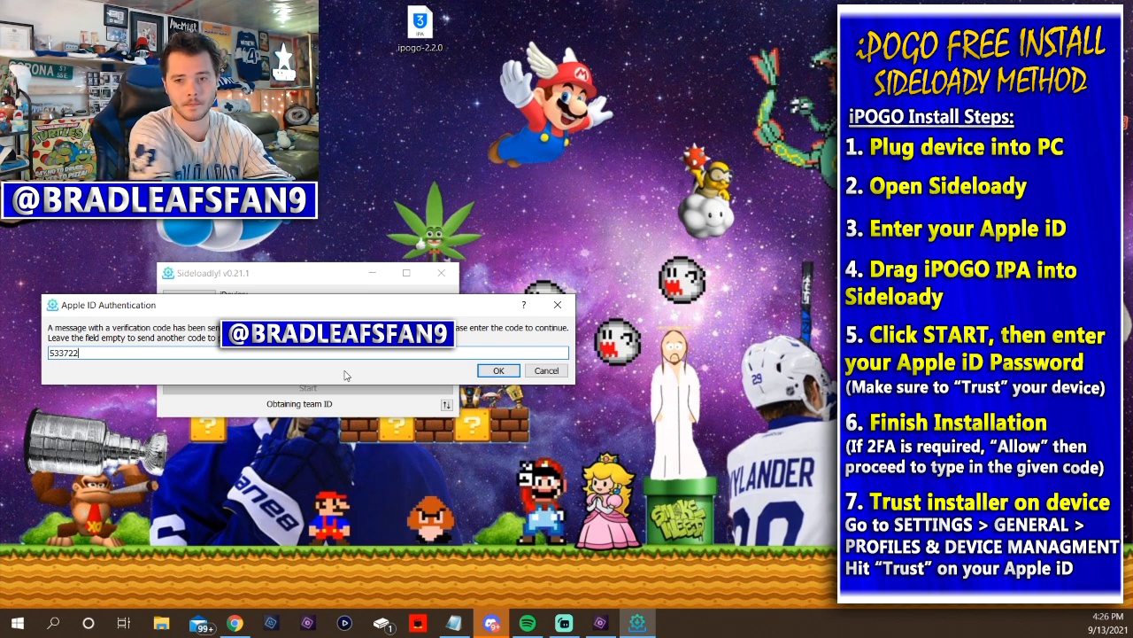
click(491, 371)
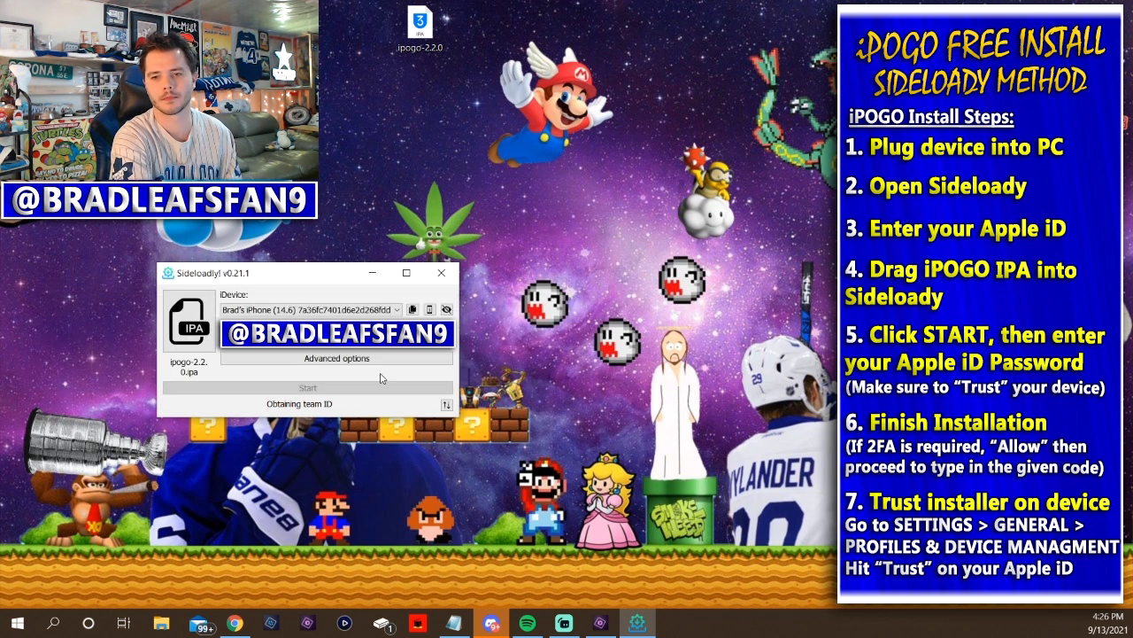